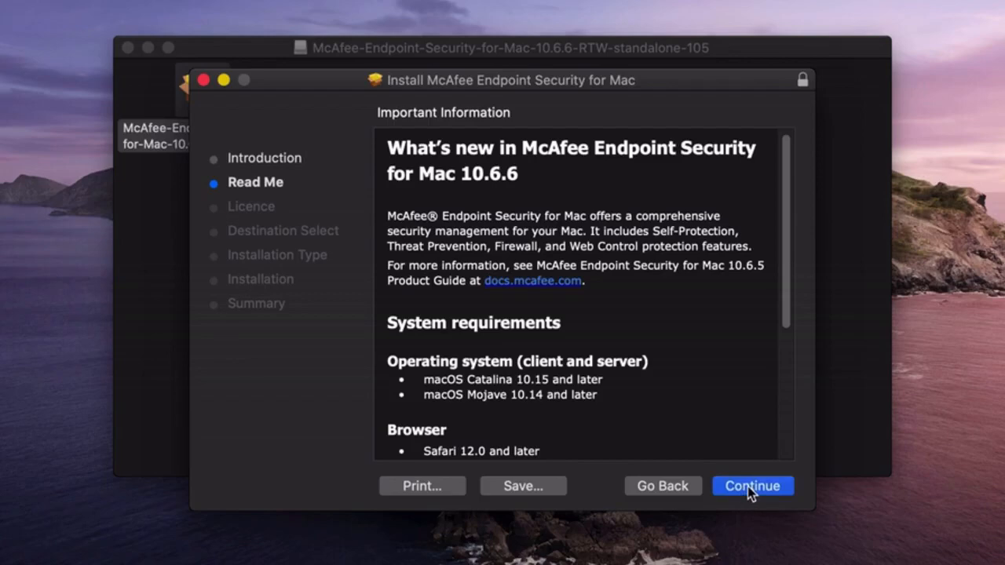
Proceed past the Read Me and licence pages of the McAfee Endpoint Security installer and agree to the licence terms.
click(748, 486)
click(748, 486)
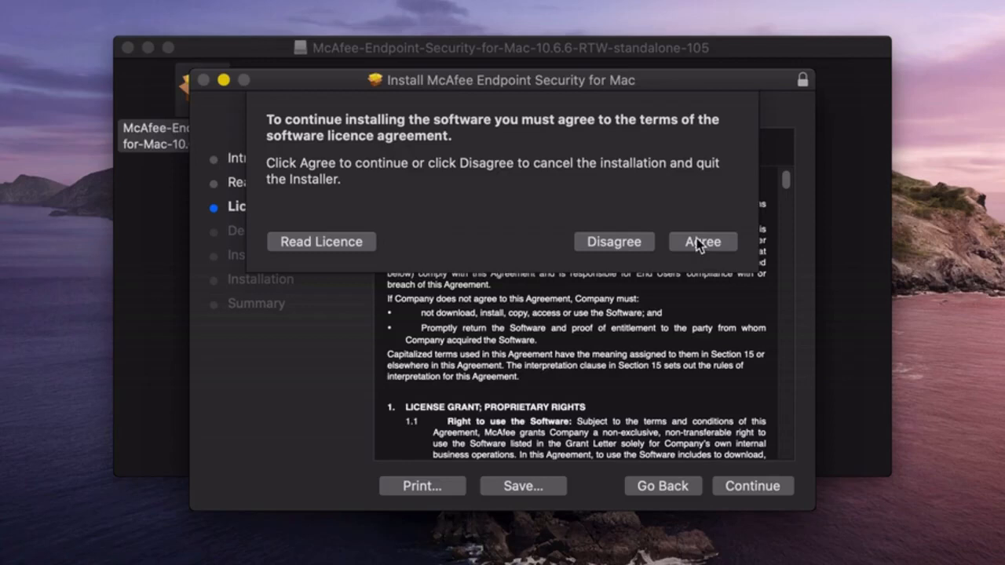
click(701, 242)
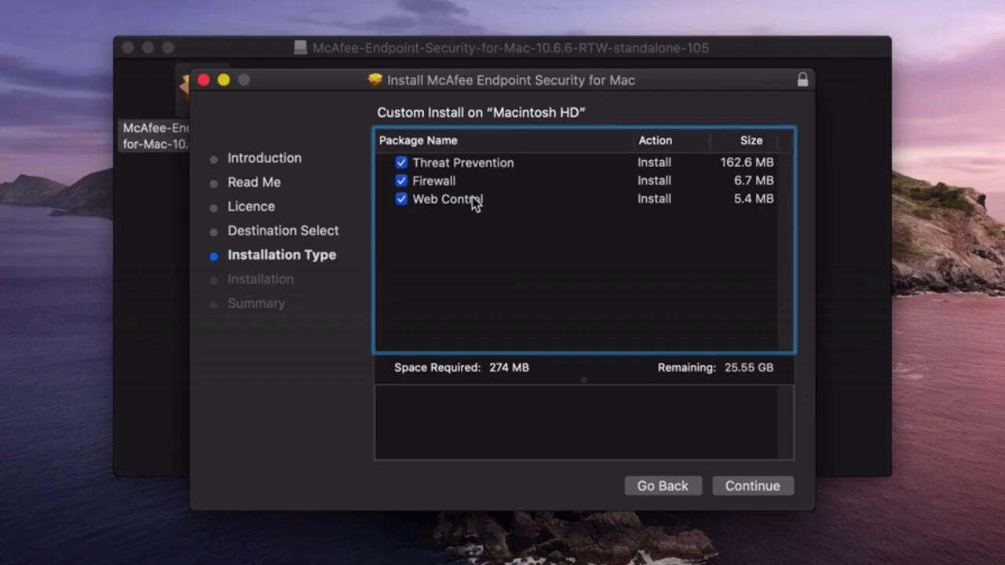
Install Threat Prevention, Firewall and Web Control on Macintosh HD, authorising the installation with the account password.
click(769, 480)
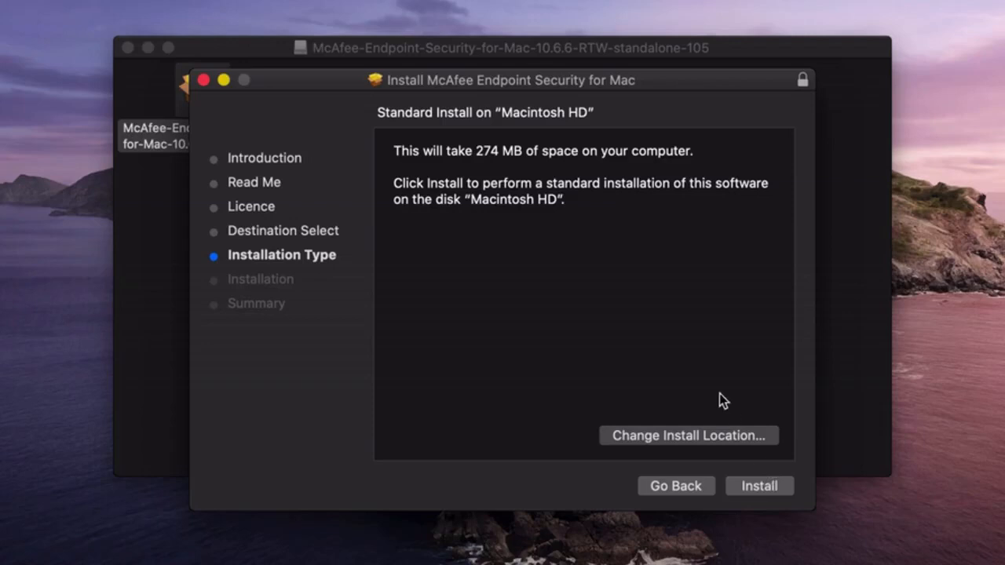
click(747, 488)
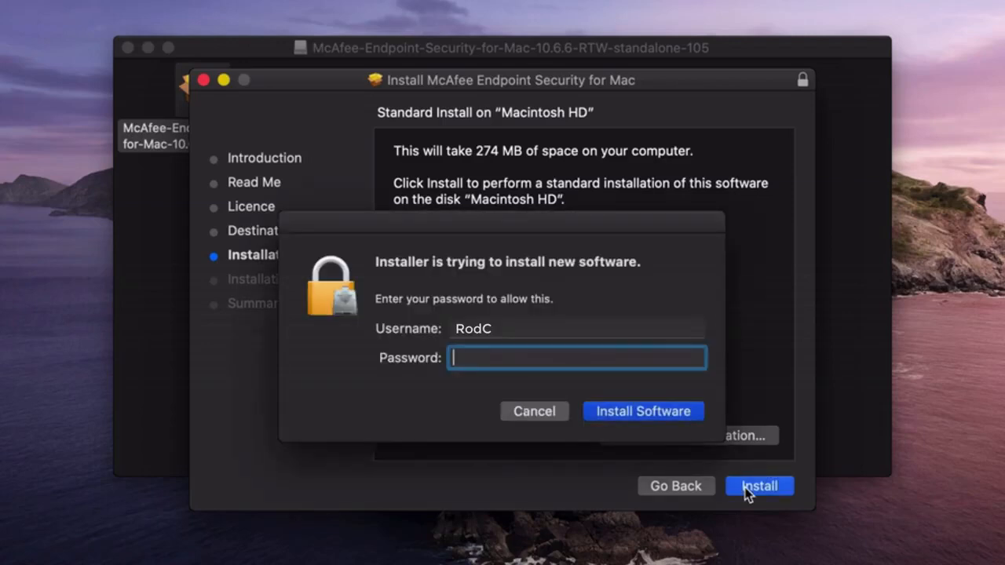
text(••••)
key(Return)
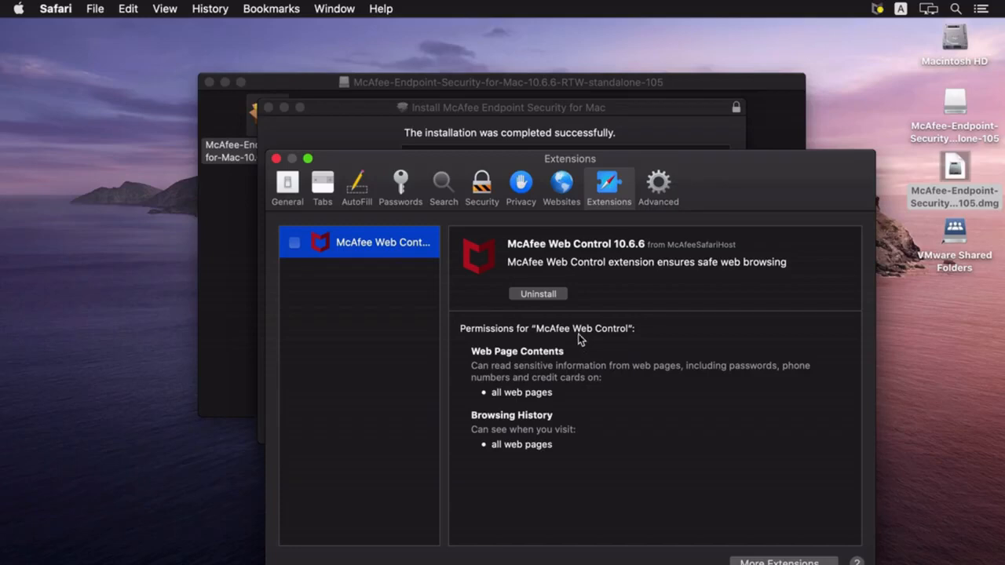
Enable the McAfee Web Control extension in Safari and close the Extensions preferences, the installer and the disk image window.
click(294, 243)
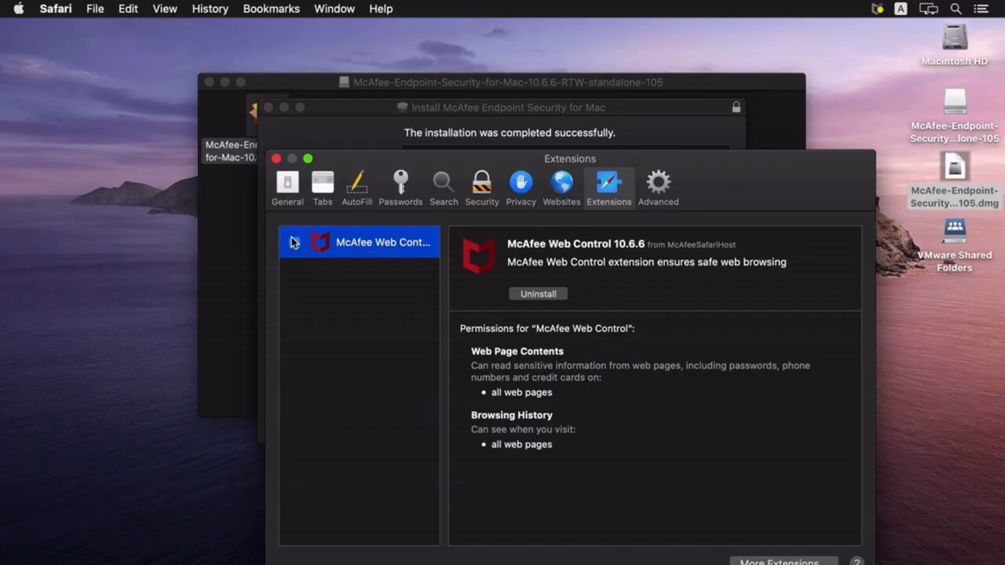
click(277, 159)
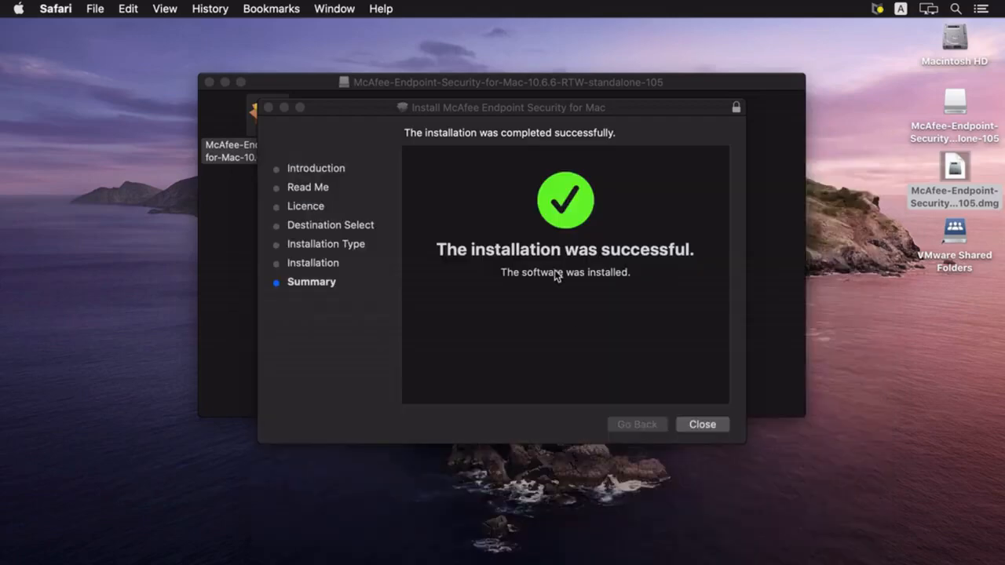
click(695, 422)
click(695, 422)
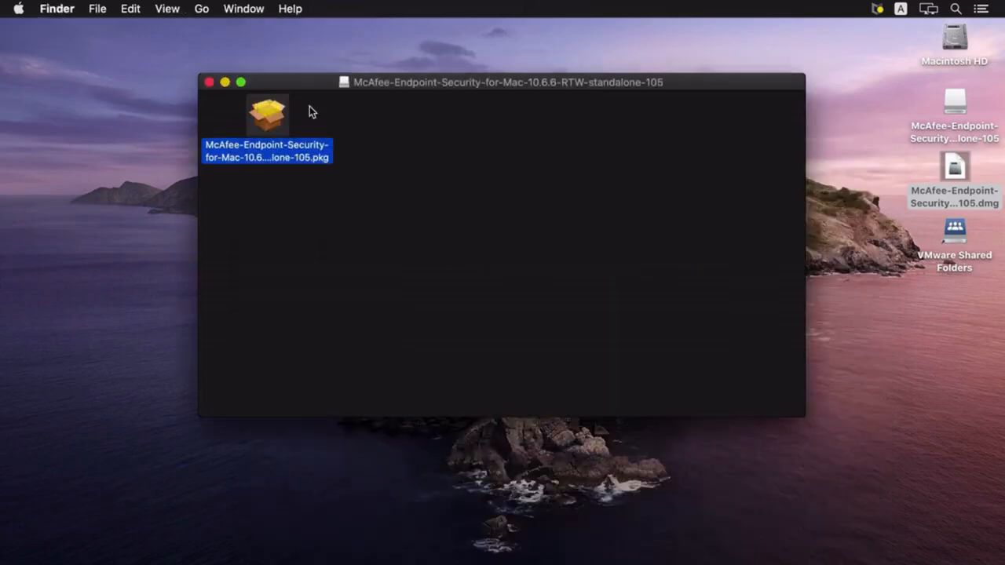
click(208, 82)
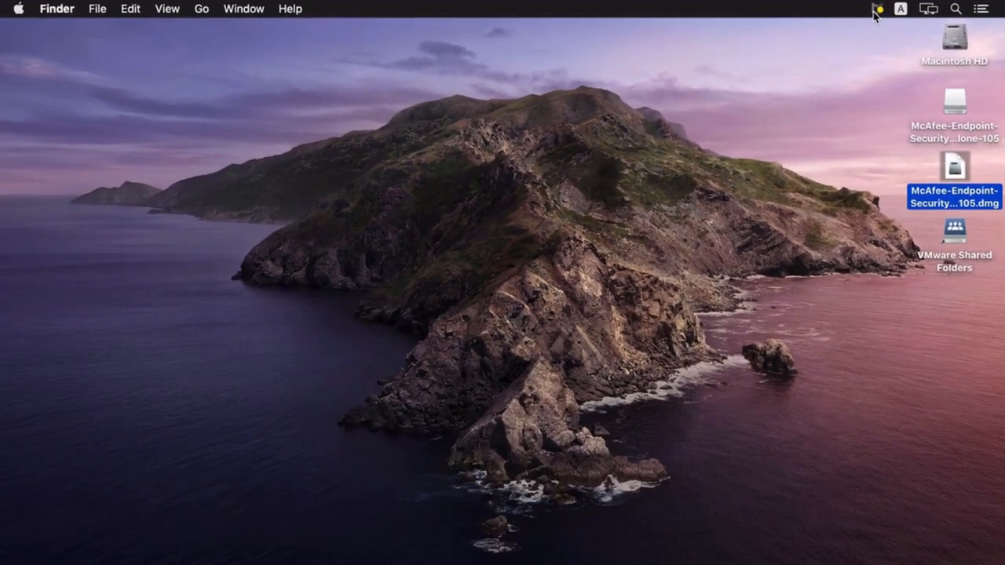
Open the McAfee Endpoint Security console from the McAfee status menu.
click(718, 15)
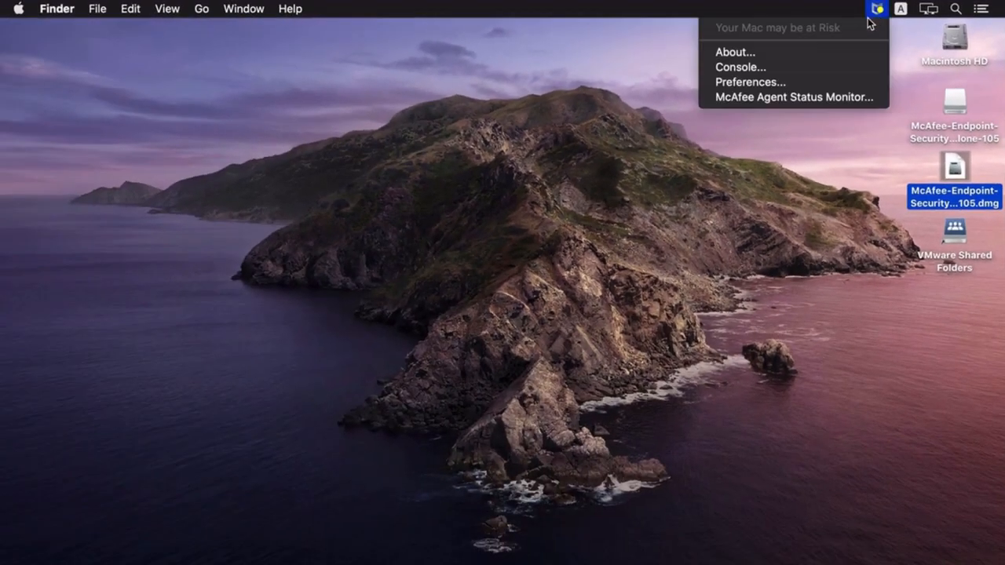
click(765, 67)
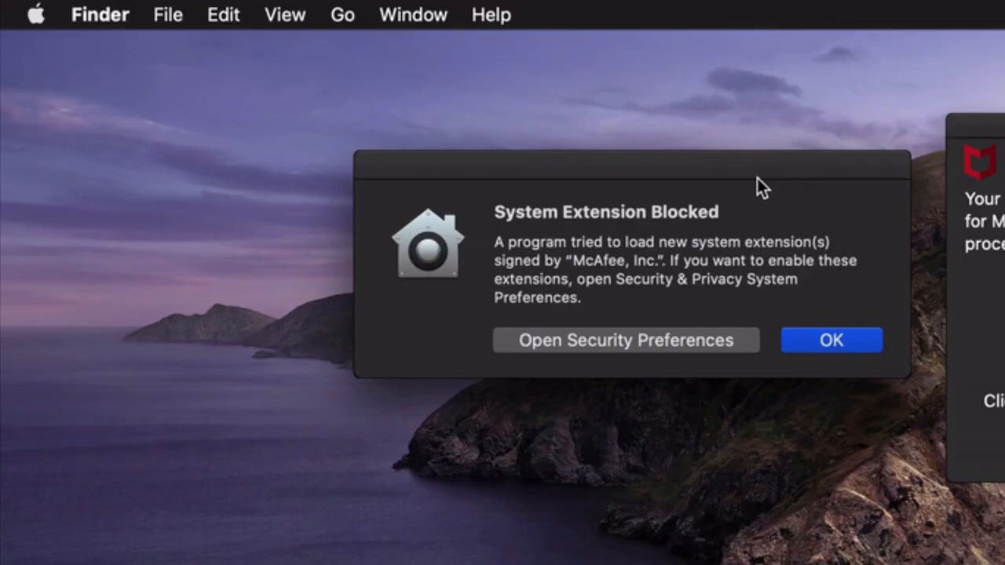
Dismiss the System Extension Blocked notice and review both McAfee alerts about full disk access and blocked extensions.
click(828, 339)
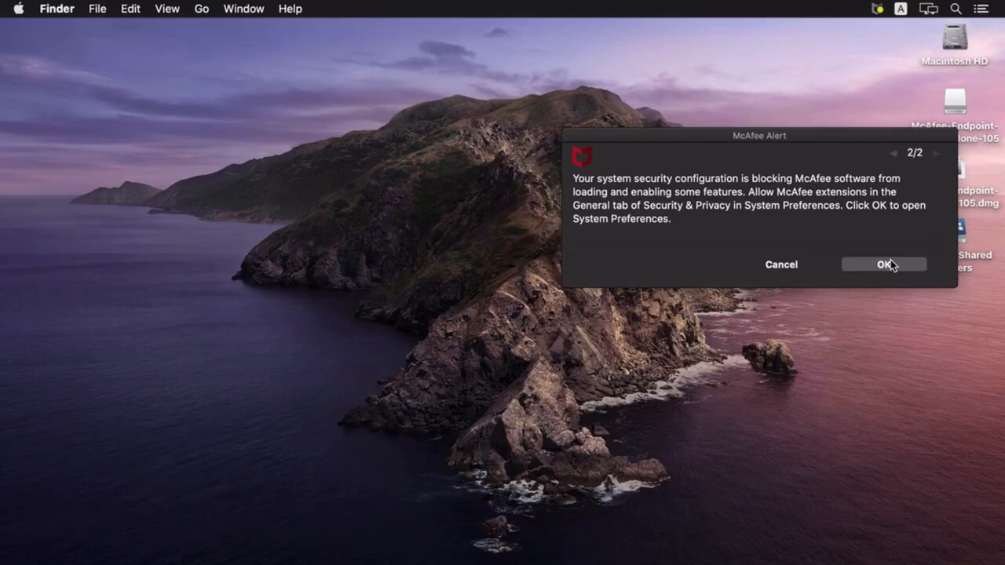
click(893, 155)
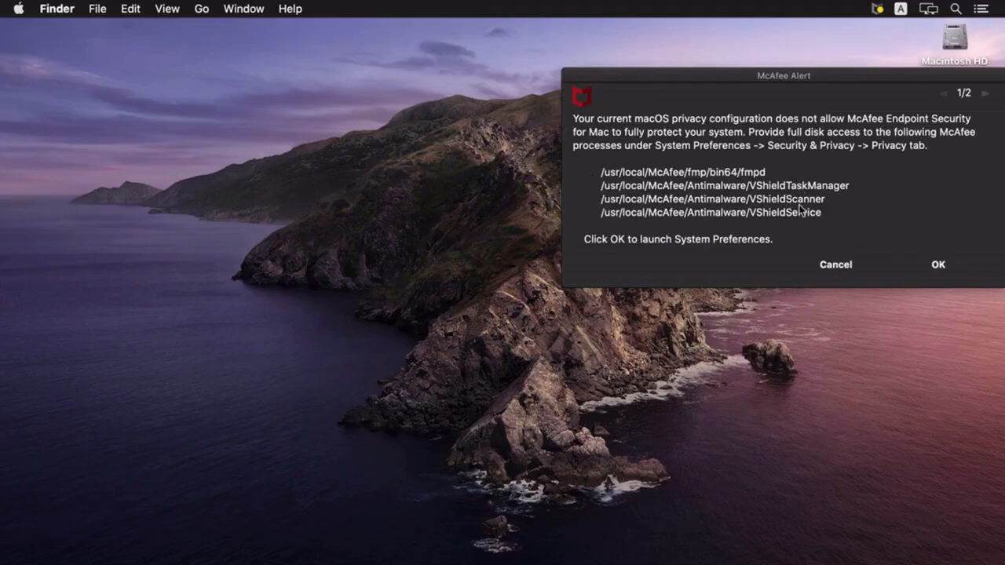
click(982, 94)
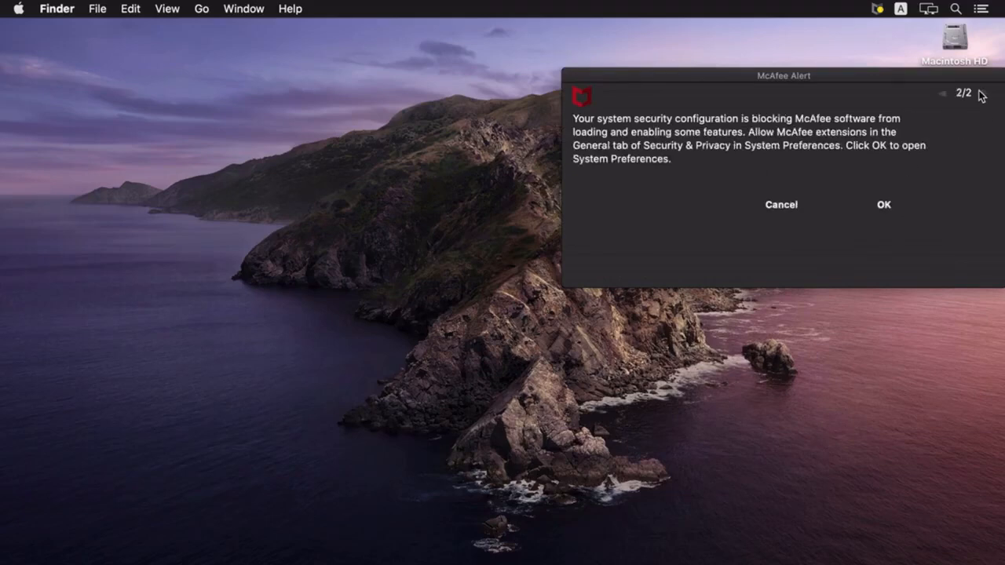
Open Security & Privacy from the blocked-extension alert, unlock it, allow system software from McAfee, Inc. and close the window.
click(883, 262)
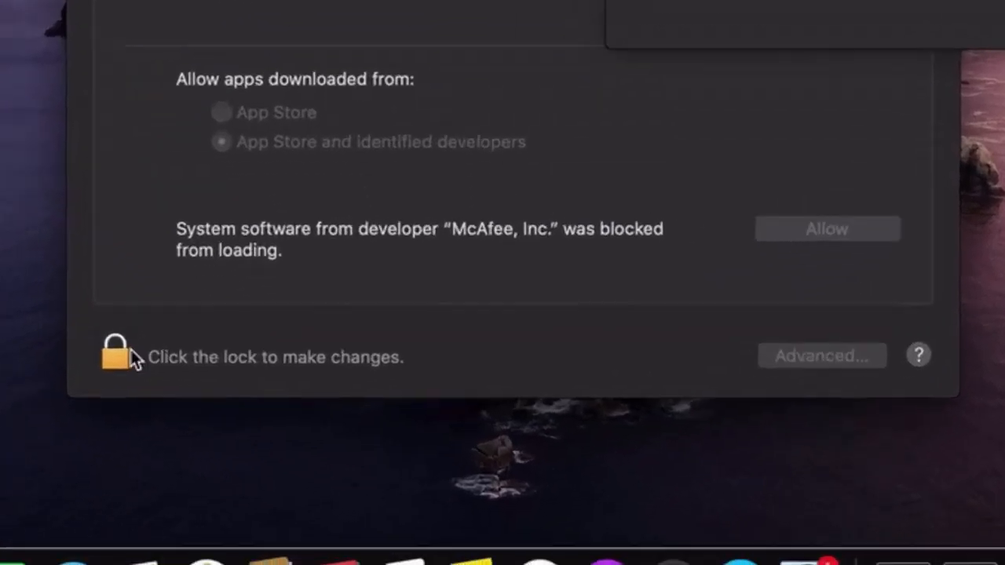
click(120, 359)
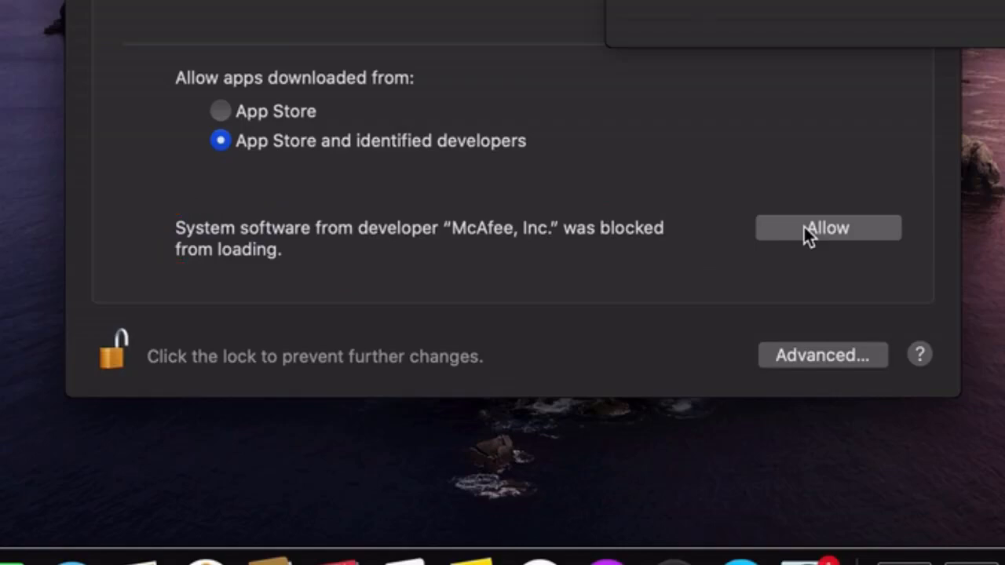
click(803, 224)
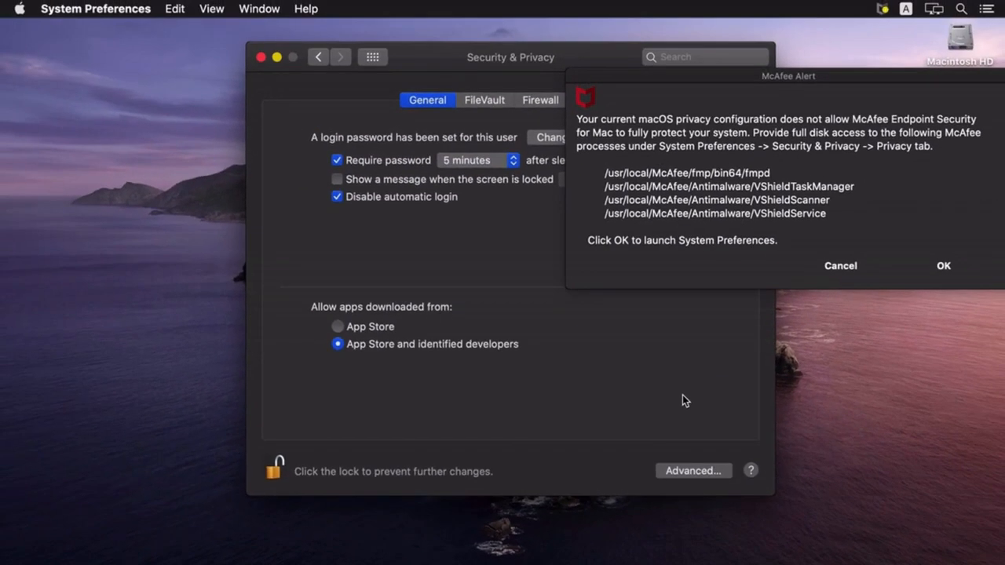
click(261, 56)
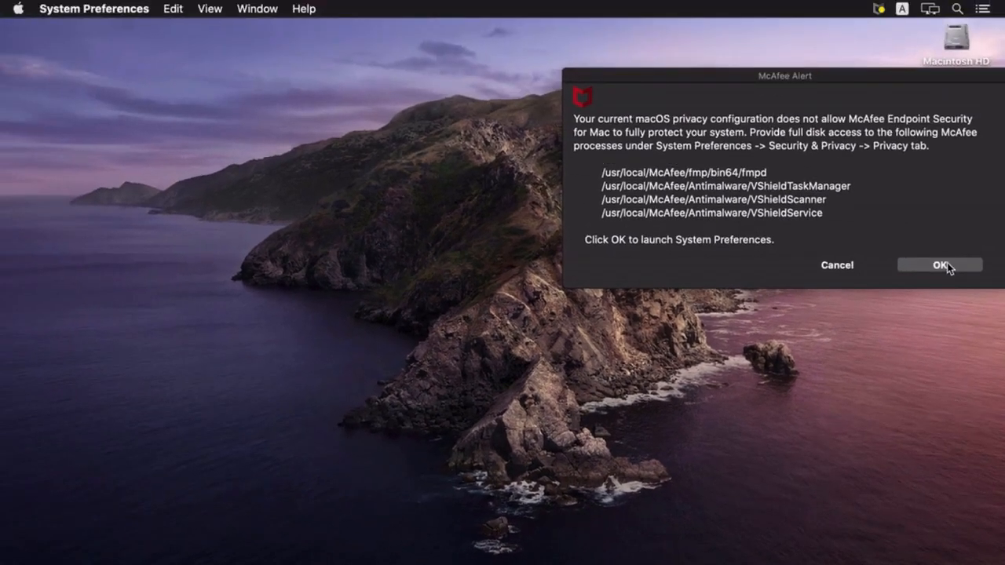
Launch Security & Privacy from the remaining McAfee alert and show the Full Disk Access list in the privacy settings.
click(946, 266)
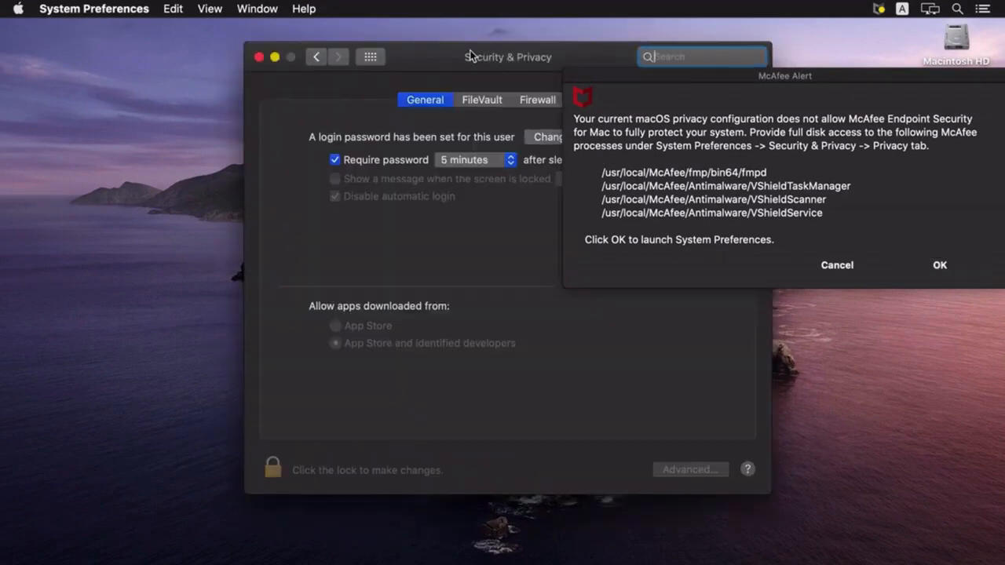
drag(470, 56, 361, 55)
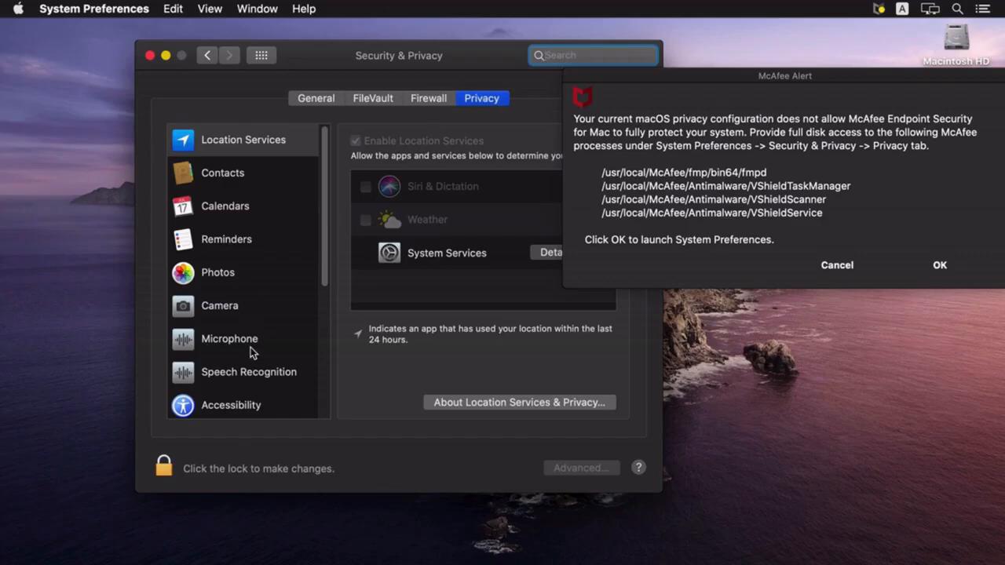
scroll(250, 347, down, 5)
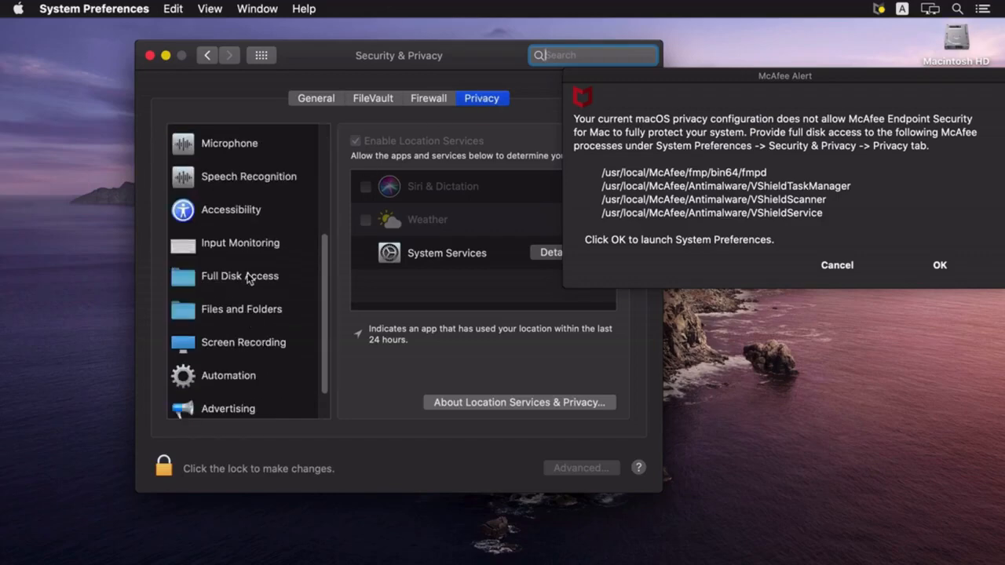
click(249, 280)
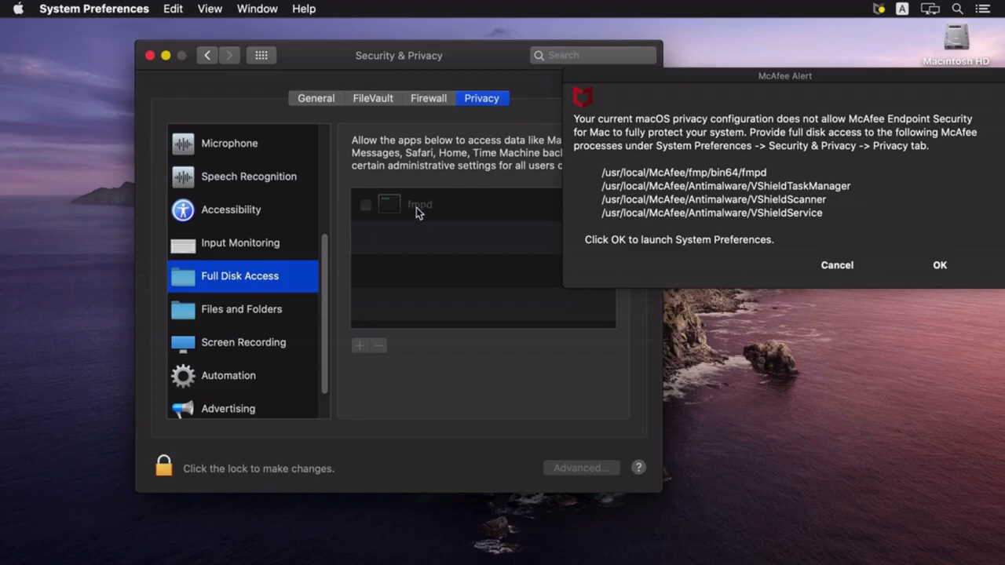
Unlock the privacy settings with the account password and grant full disk access to fmpd.
click(166, 469)
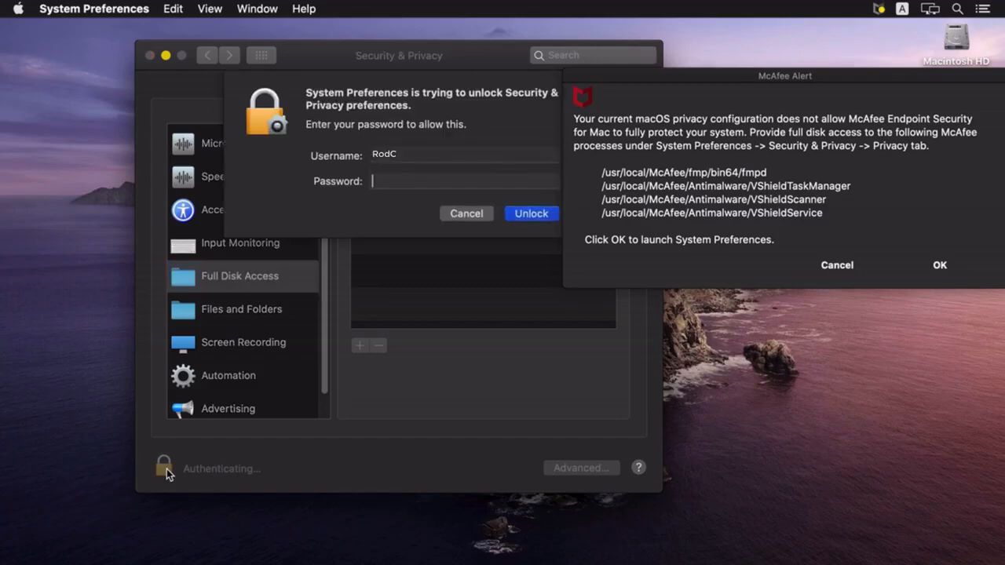
text(****)
key(Return)
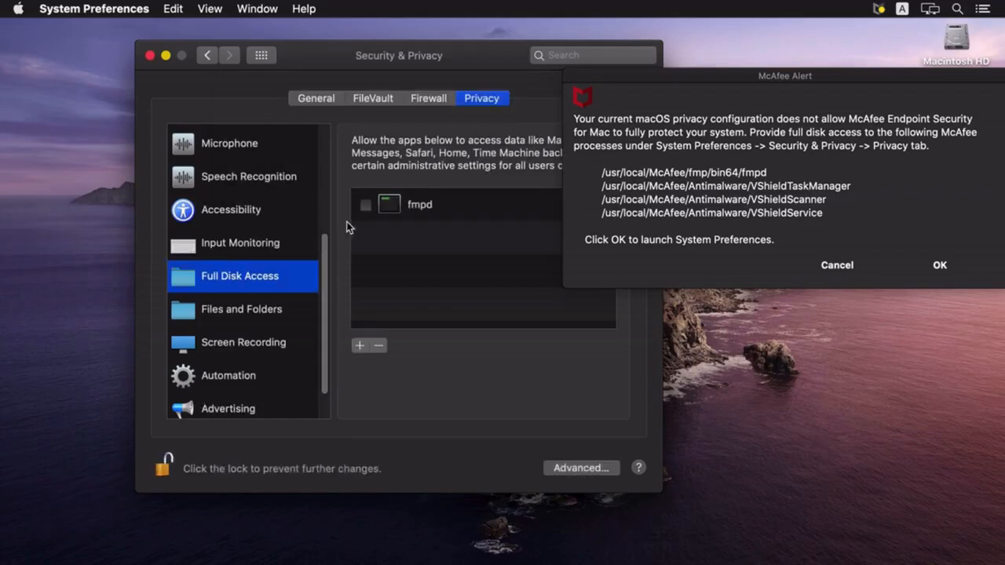
click(364, 206)
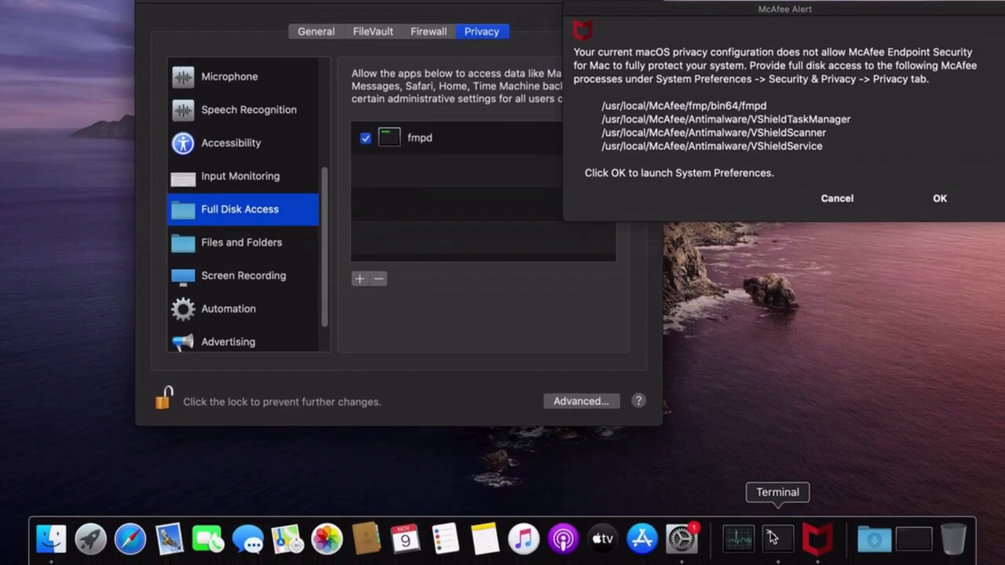
Switch to Terminal, run open /usr/local/McAfee/AntiMalware/ and move the resulting Finder window clear of the Full Disk Access list.
click(771, 537)
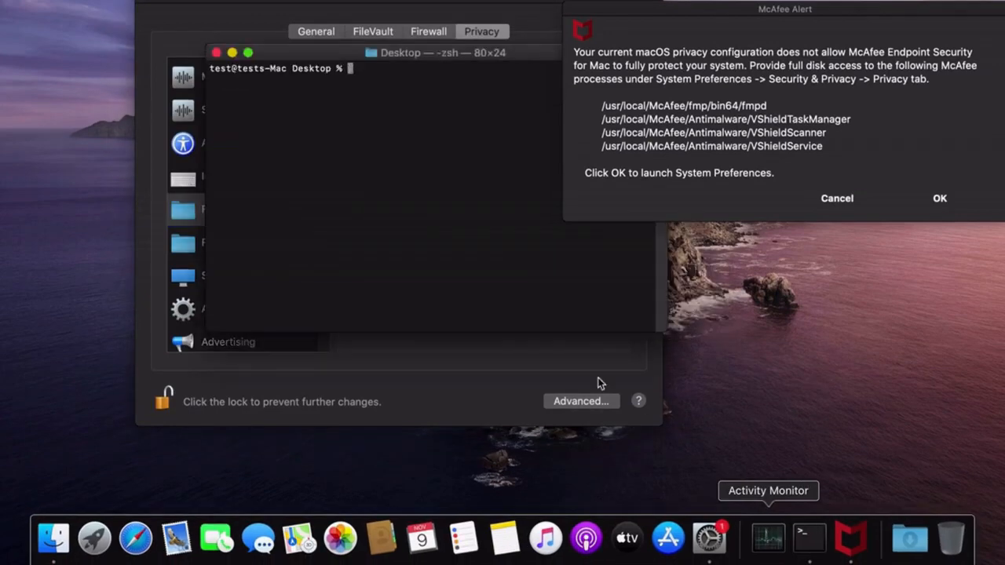
text(open /usr/local/McAfee/AntiMalware/)
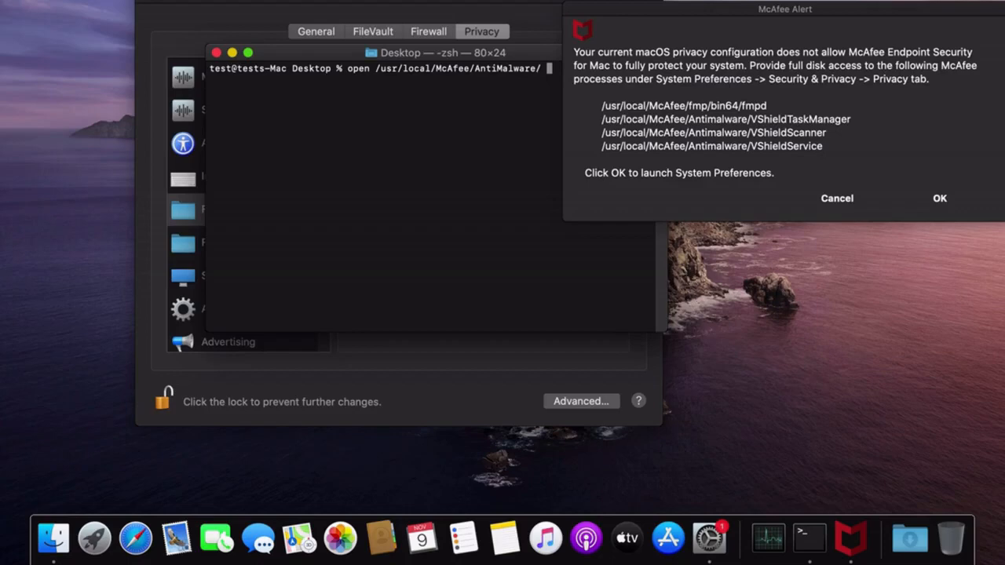
key(Return)
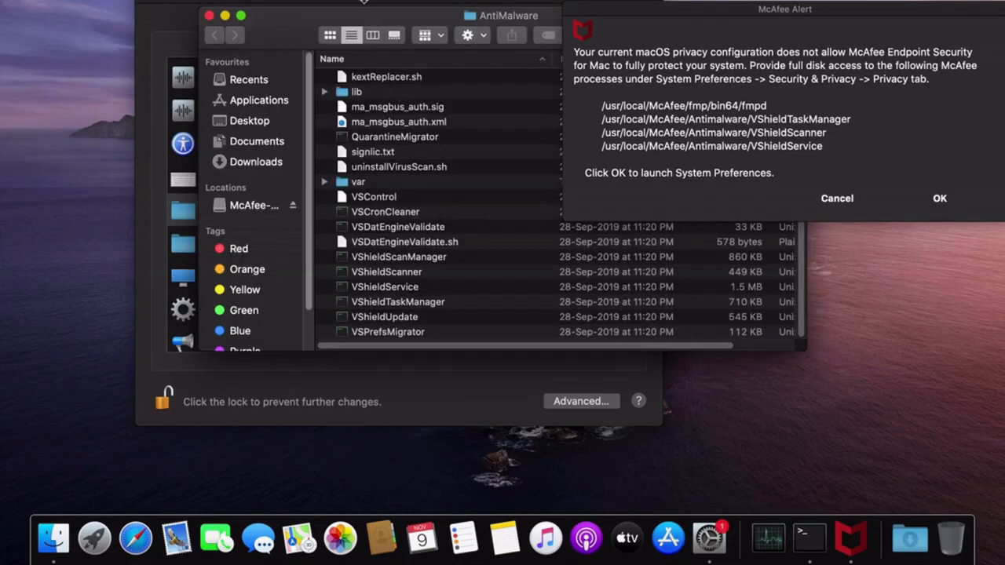
drag(453, 39, 754, 173)
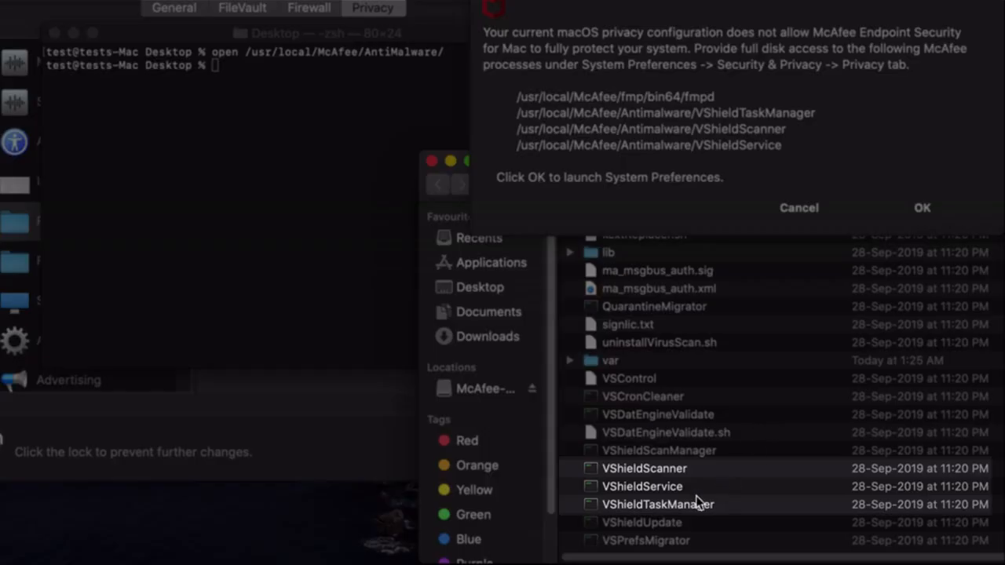
Close Terminal and add VShieldScanner, VShieldService and VShieldTaskManager from the AntiMalware folder to the Full Disk Access list.
click(694, 509)
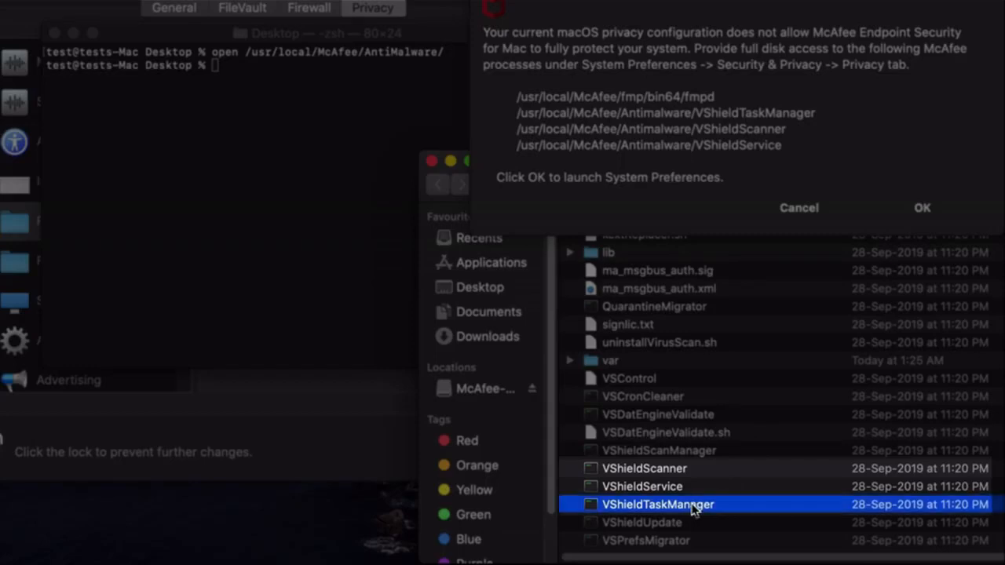
click(662, 471)
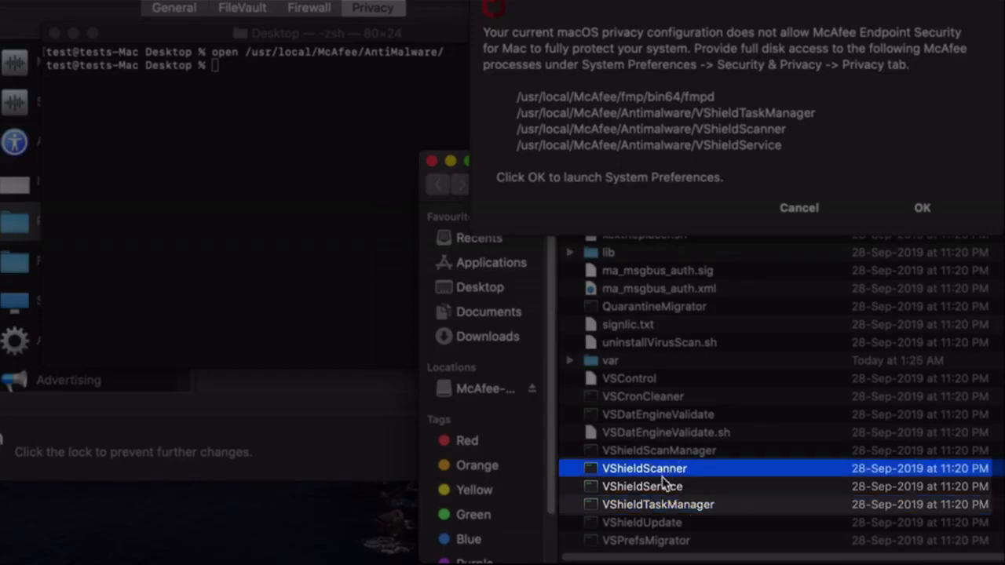
click(662, 482)
click(649, 468)
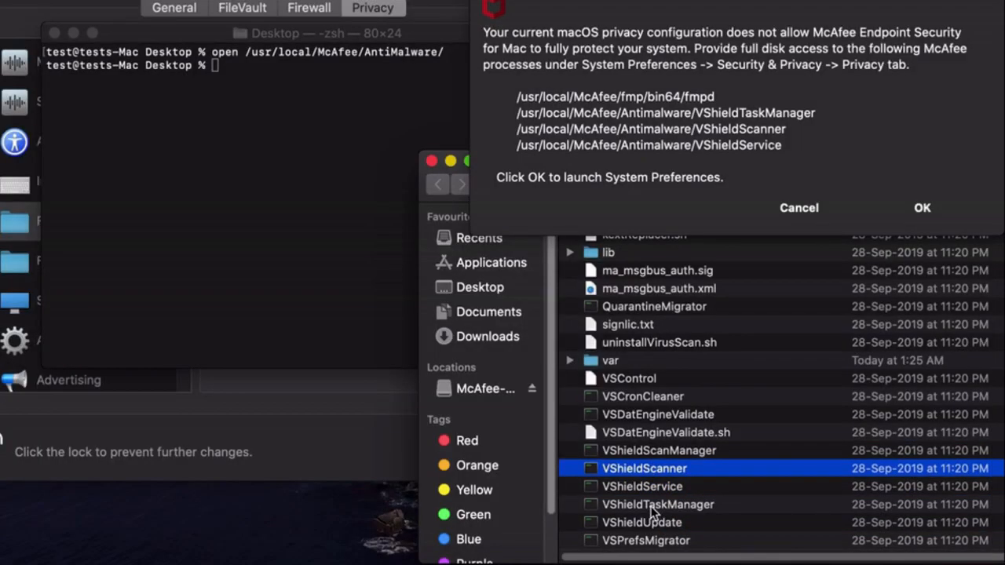
shift+click(651, 507)
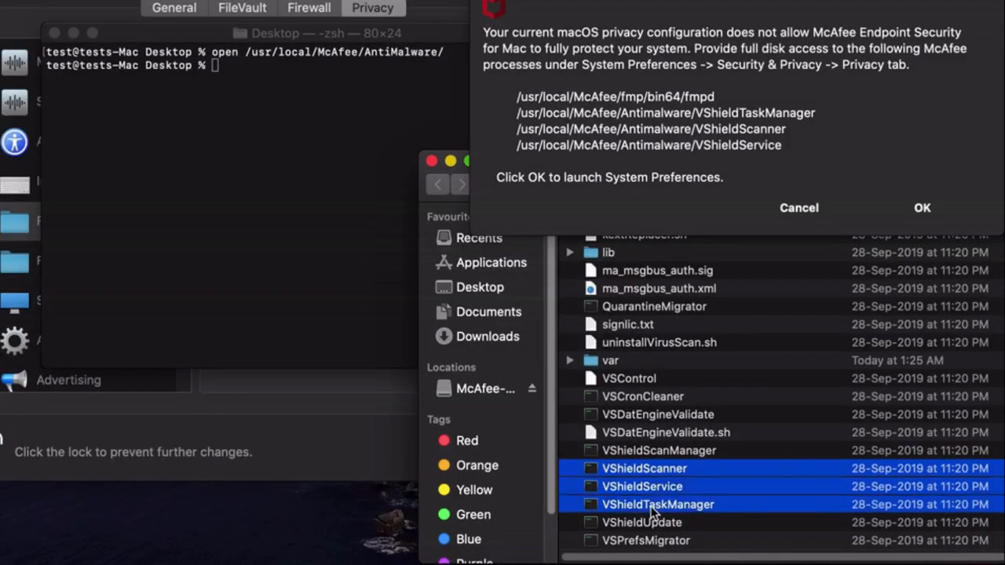
click(53, 33)
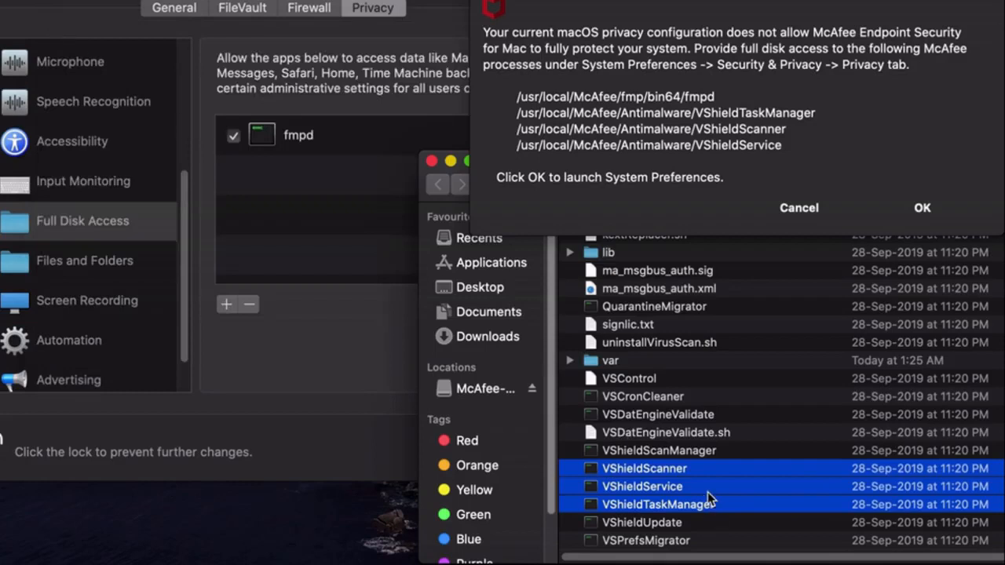
drag(708, 498, 304, 217)
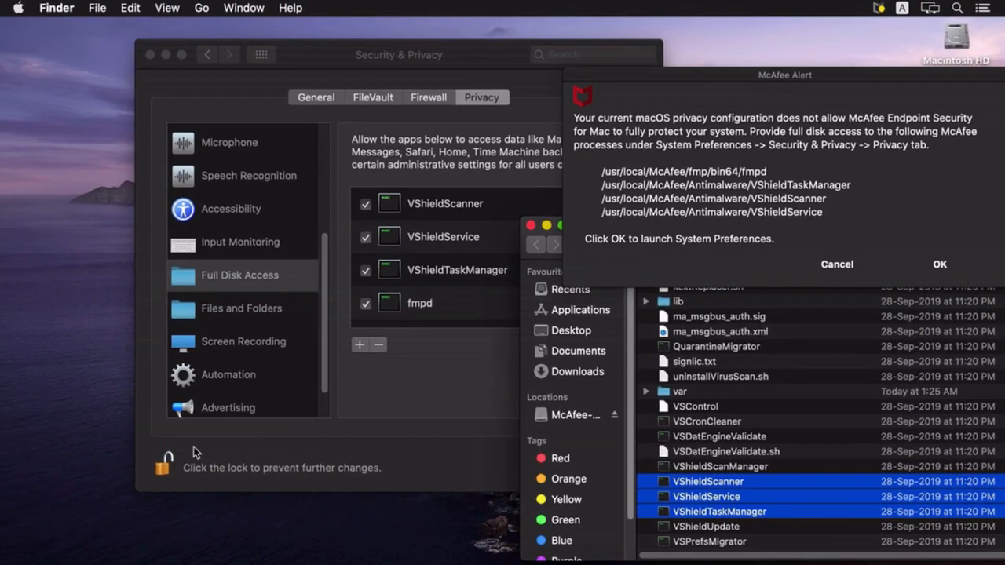
Lock and close the Security & Privacy settings, and clear away the remaining McAfee alert and the AntiMalware Finder window.
click(24, 429)
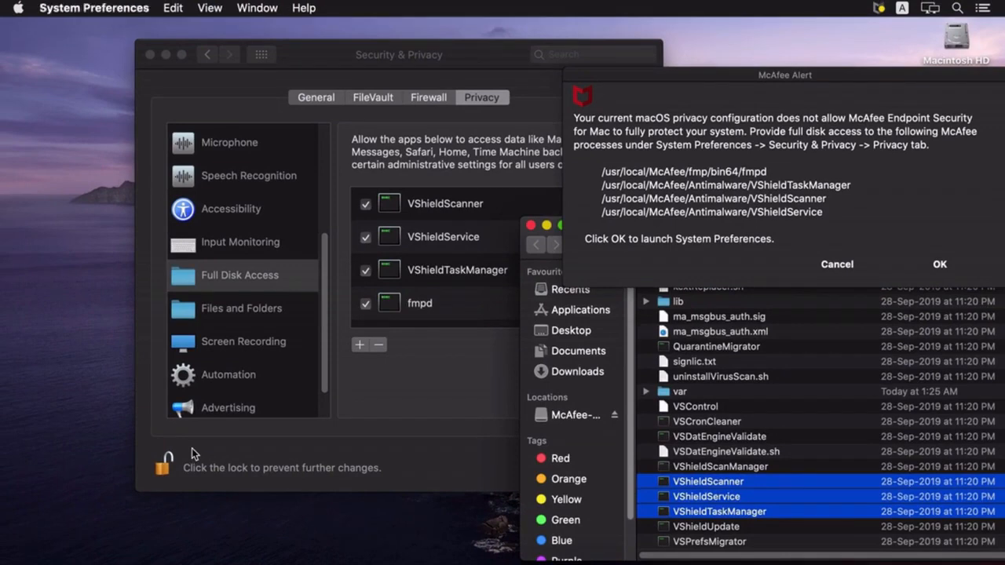
click(165, 463)
click(150, 54)
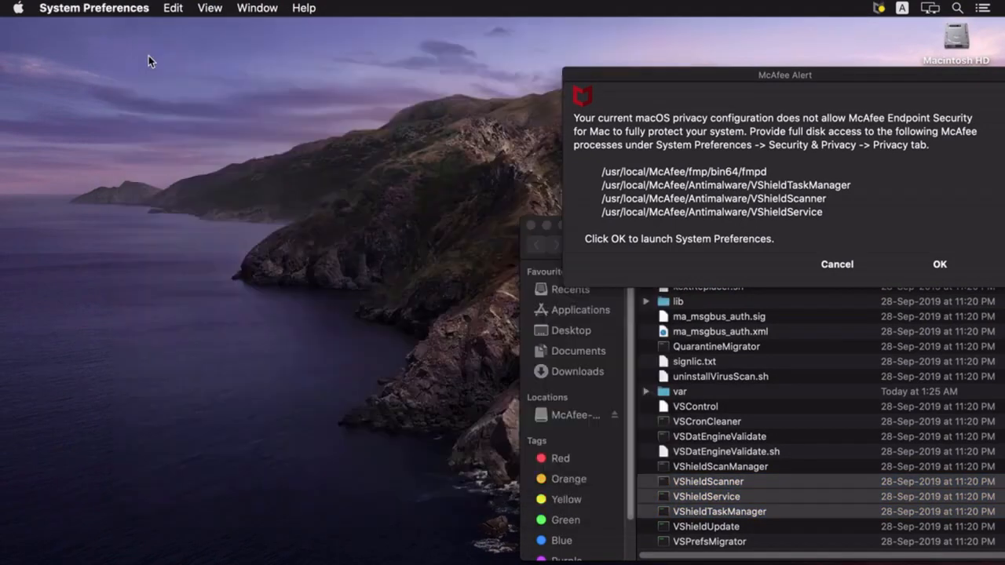
click(837, 263)
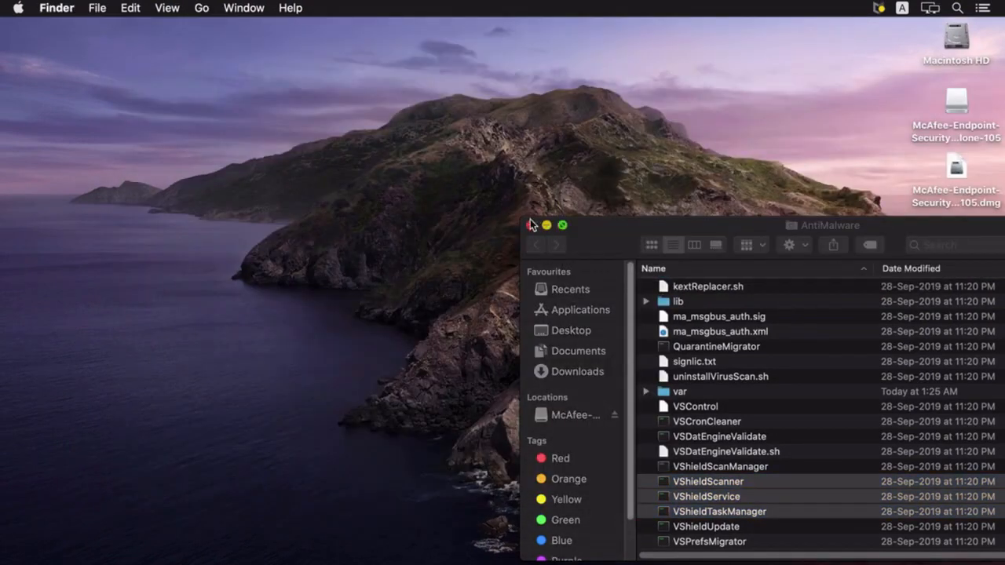
click(531, 225)
Open the McAfee Endpoint Security preferences, unlock them with the account password and turn on Threat Prevention and Firewall.
click(880, 8)
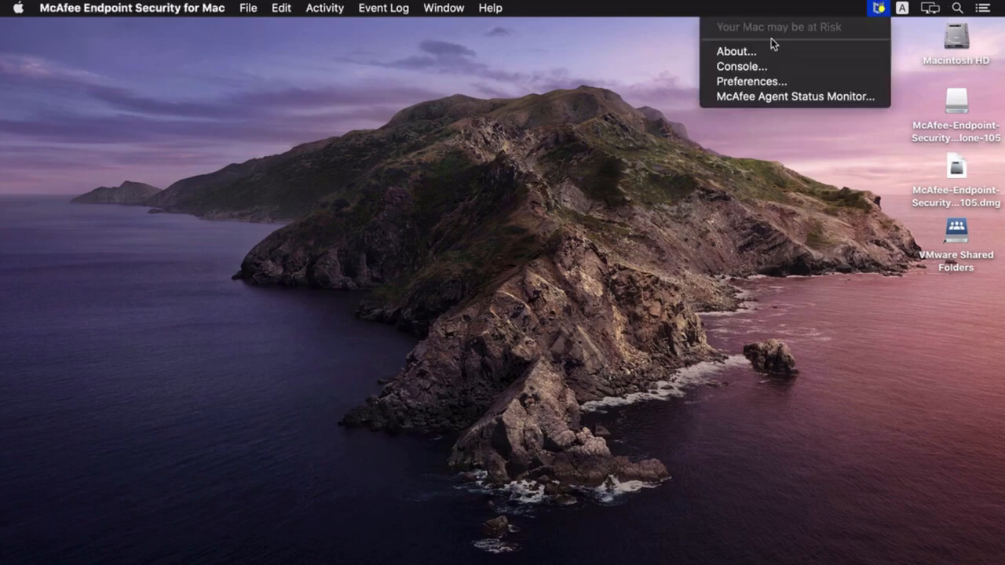
click(752, 81)
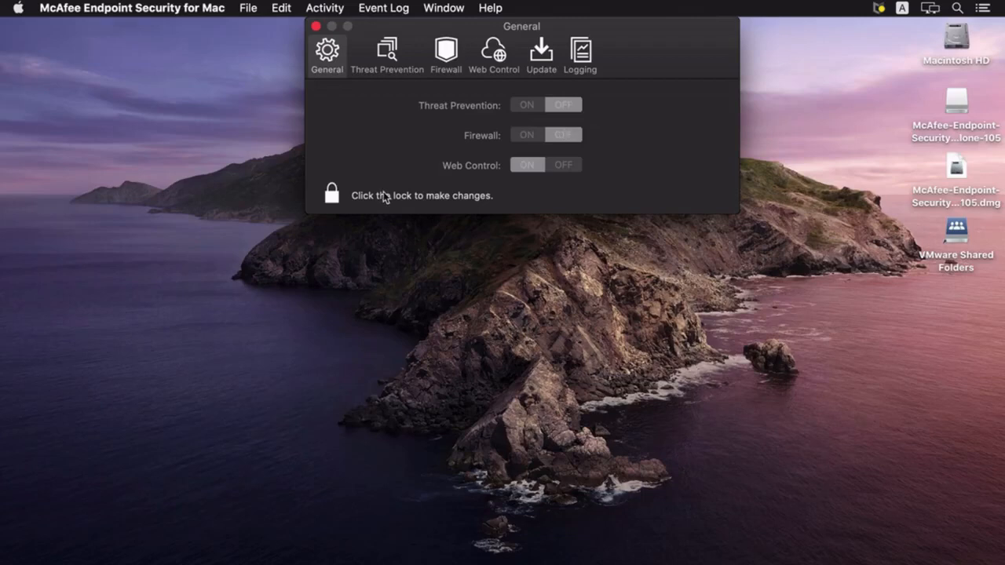
click(331, 197)
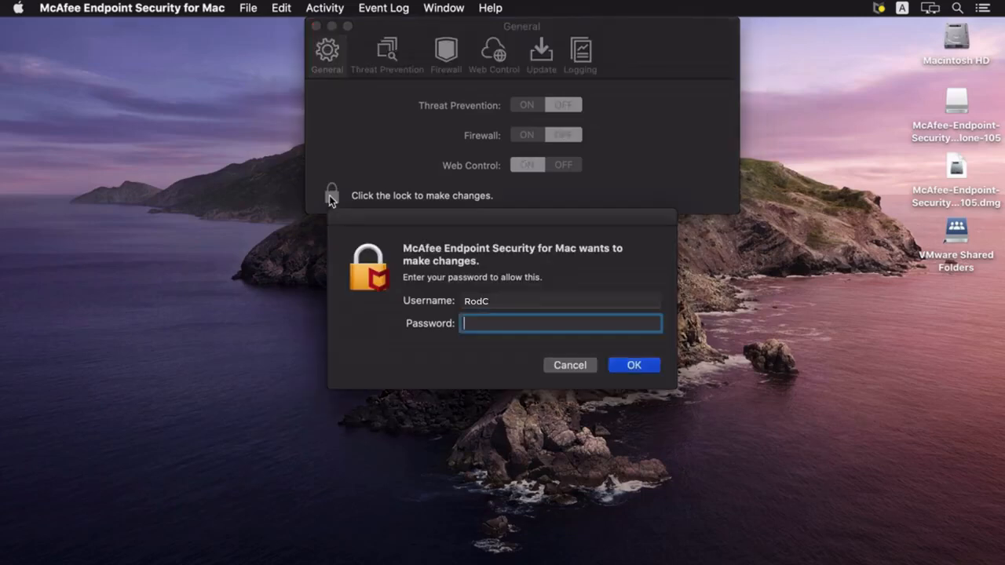
text(****)
key(Return)
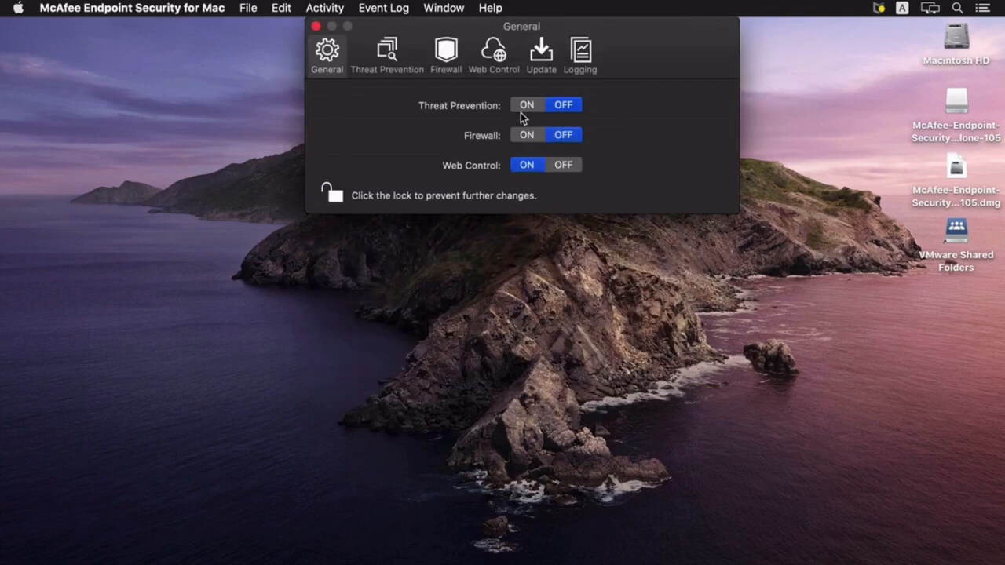
click(522, 104)
click(526, 136)
Check the protection status in the McAfee console and close it, then lock and close the McAfee preferences.
click(872, 10)
click(738, 66)
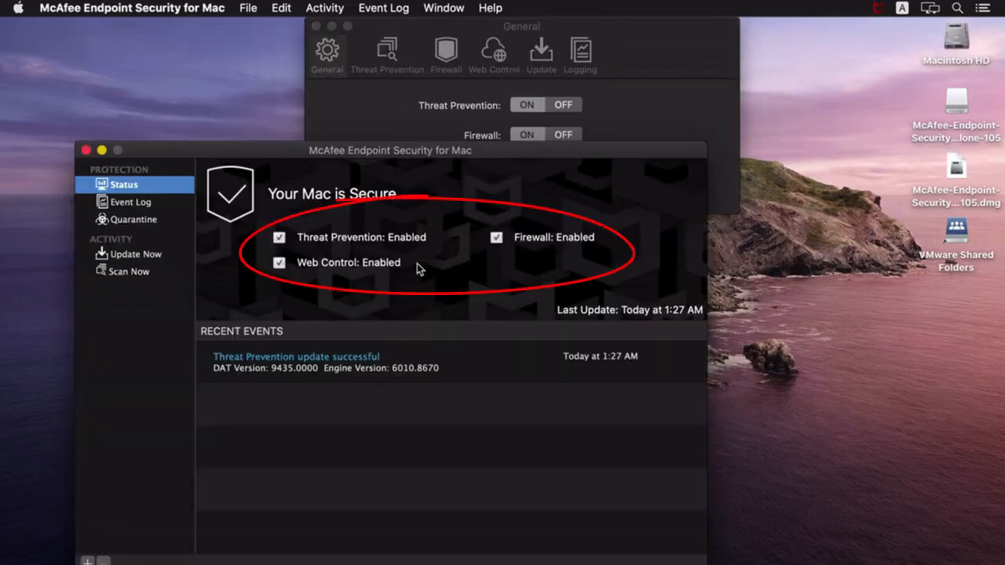
click(85, 149)
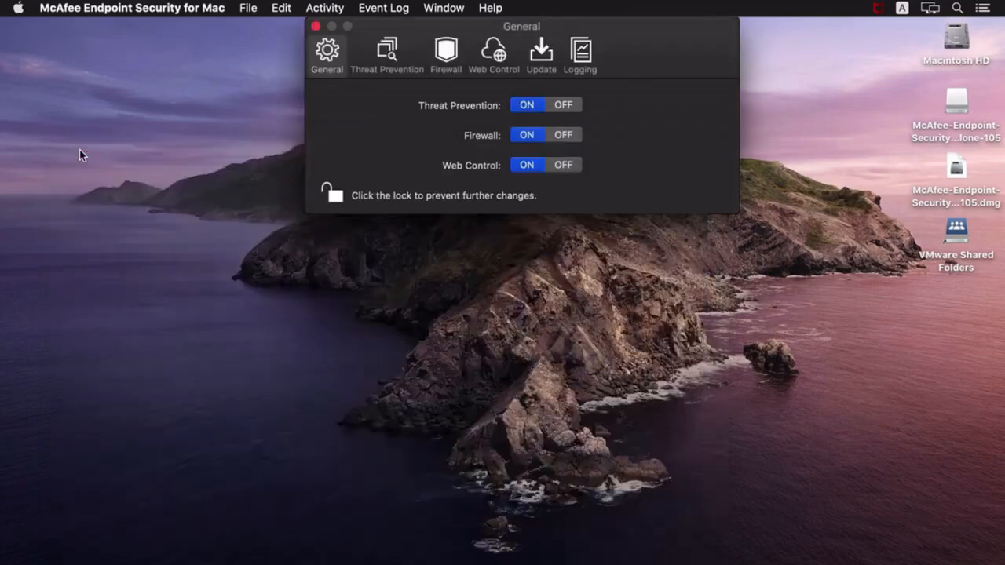
click(331, 194)
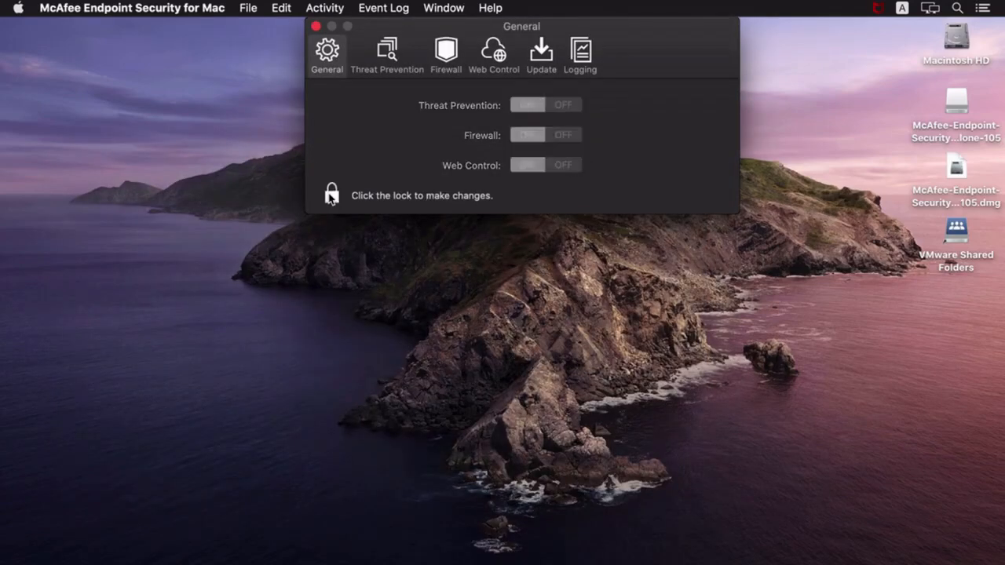
click(314, 27)
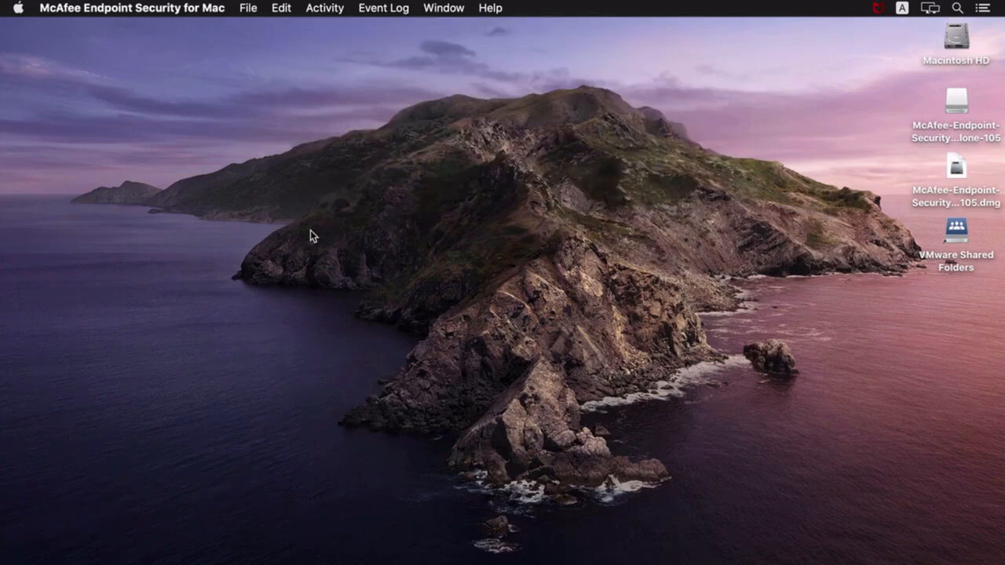